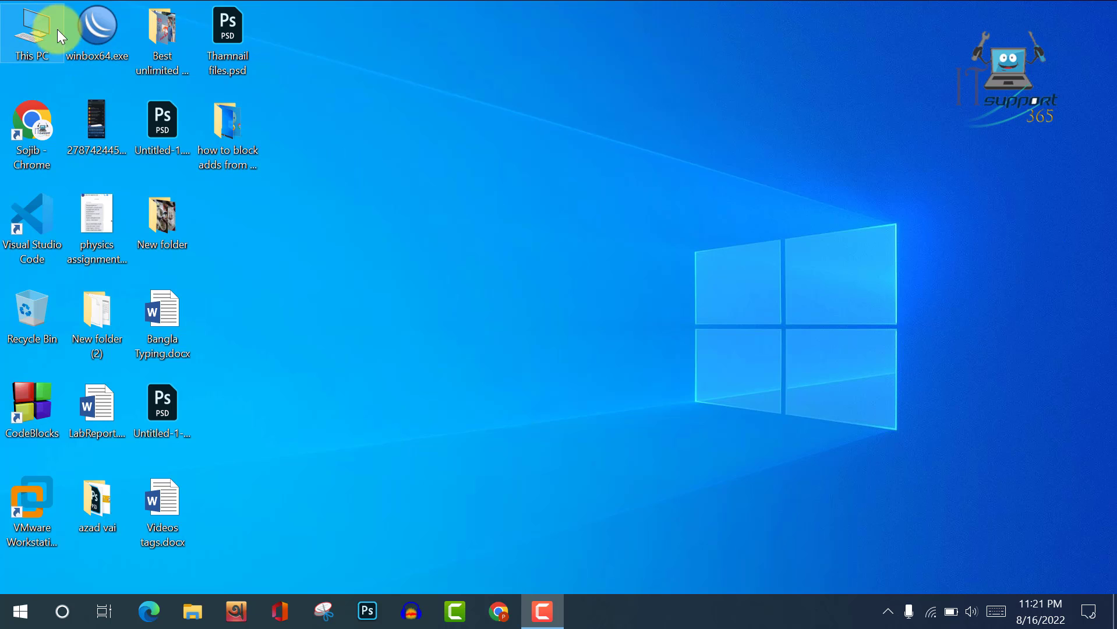
Open This PC to view drives C, D and E (E: 1.78 GB free of 2.99 GB).
double_click(39, 27)
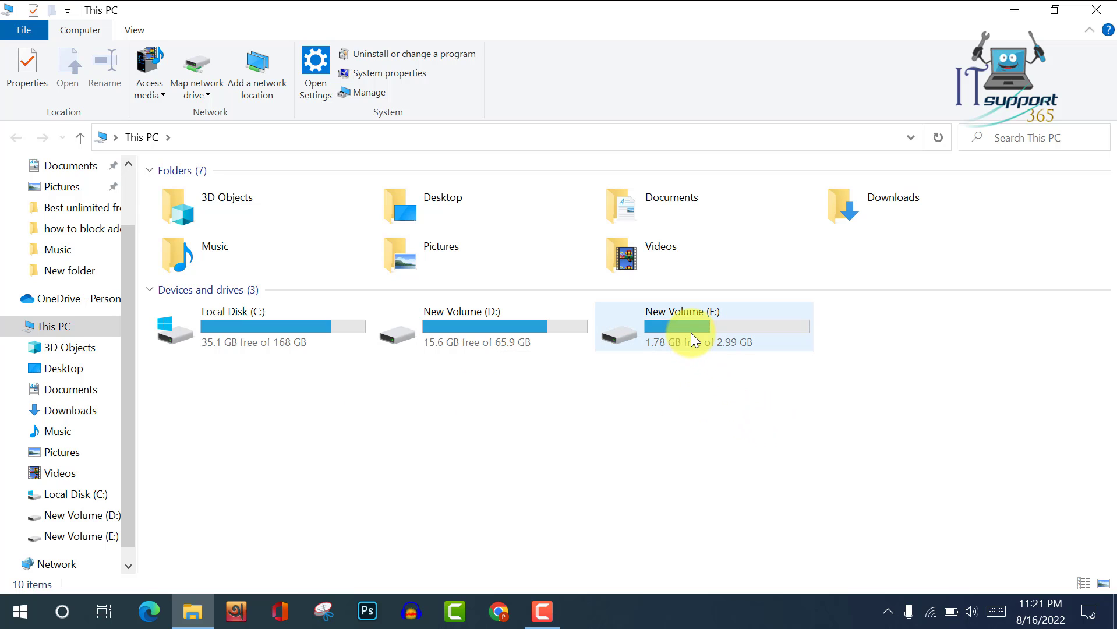
Find Control Panel with a 'con' Start search and go to System and Security.
click(22, 612)
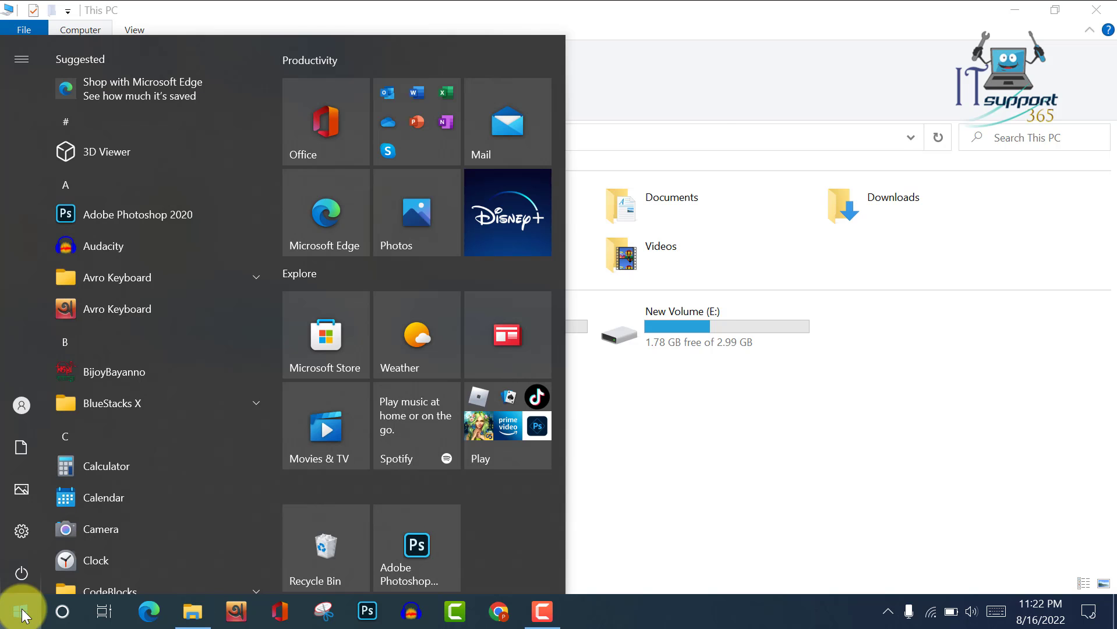
text(con)
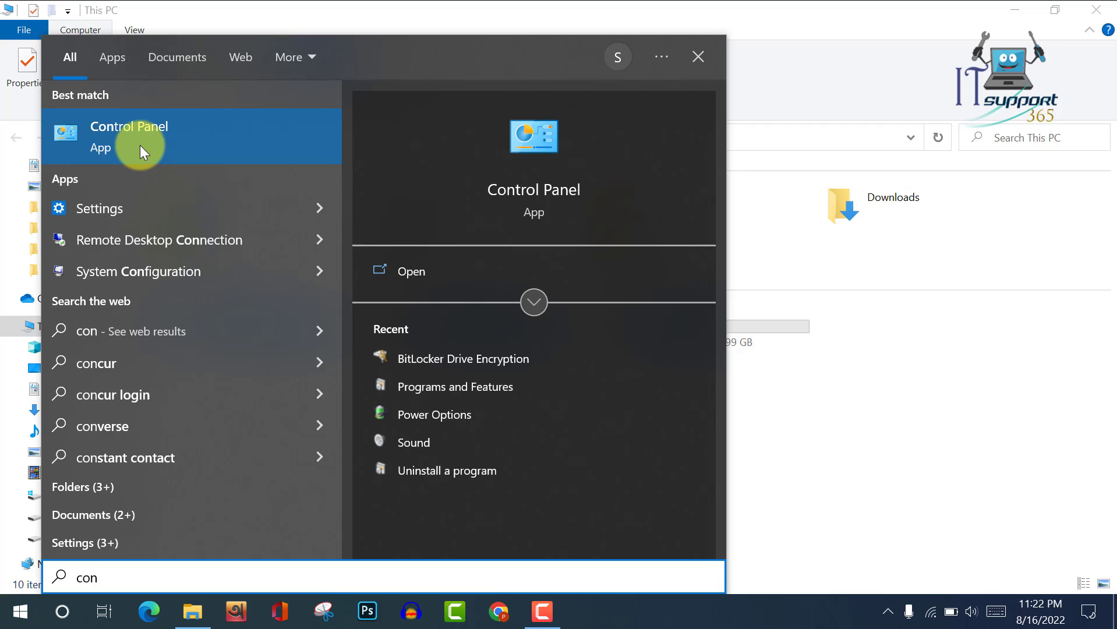
click(140, 145)
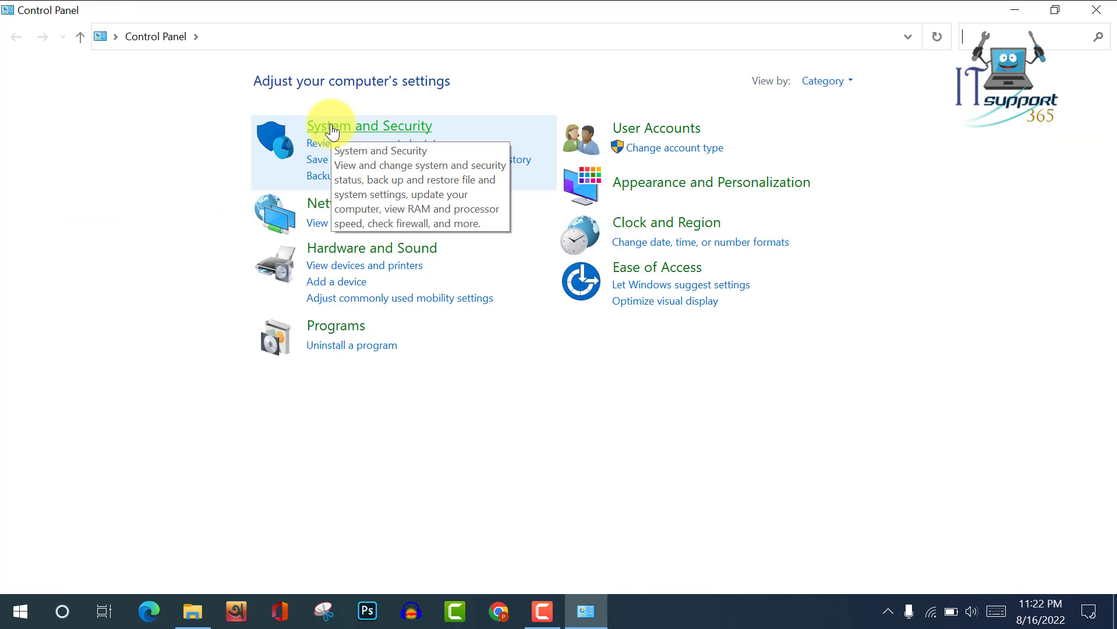
click(330, 127)
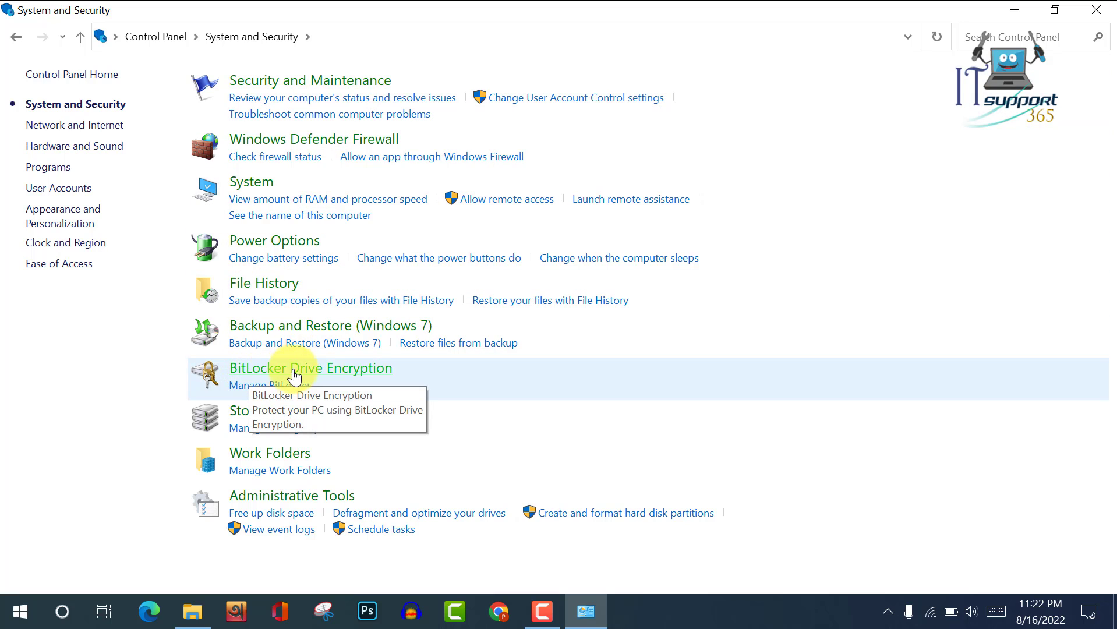
In BitLocker Drive Encryption, choose Turn on BitLocker for New Volume (E:).
click(320, 375)
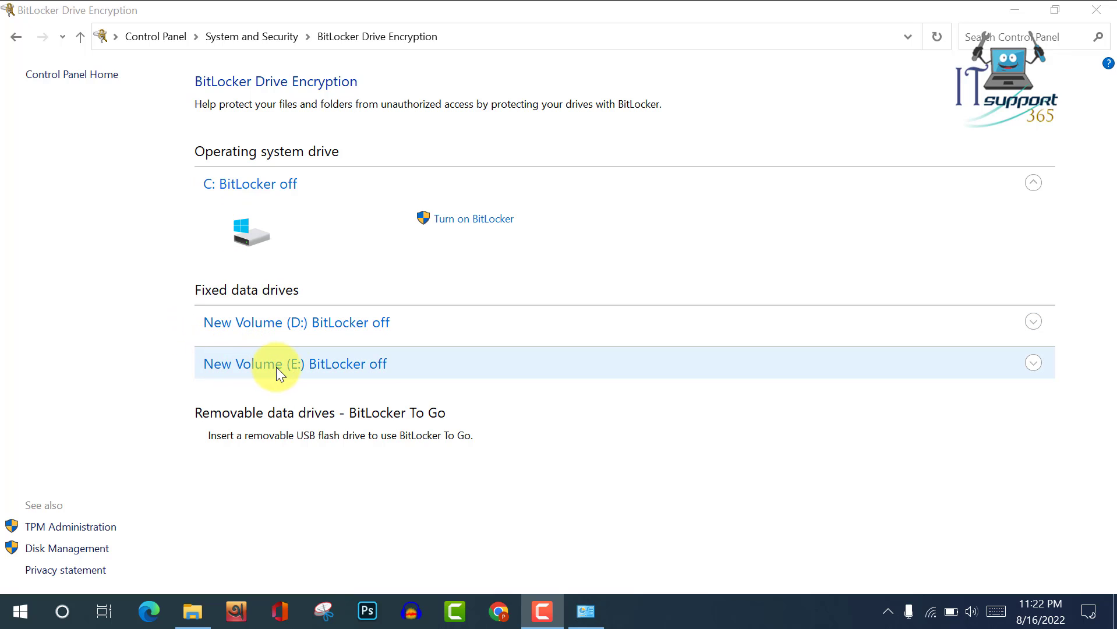
click(324, 368)
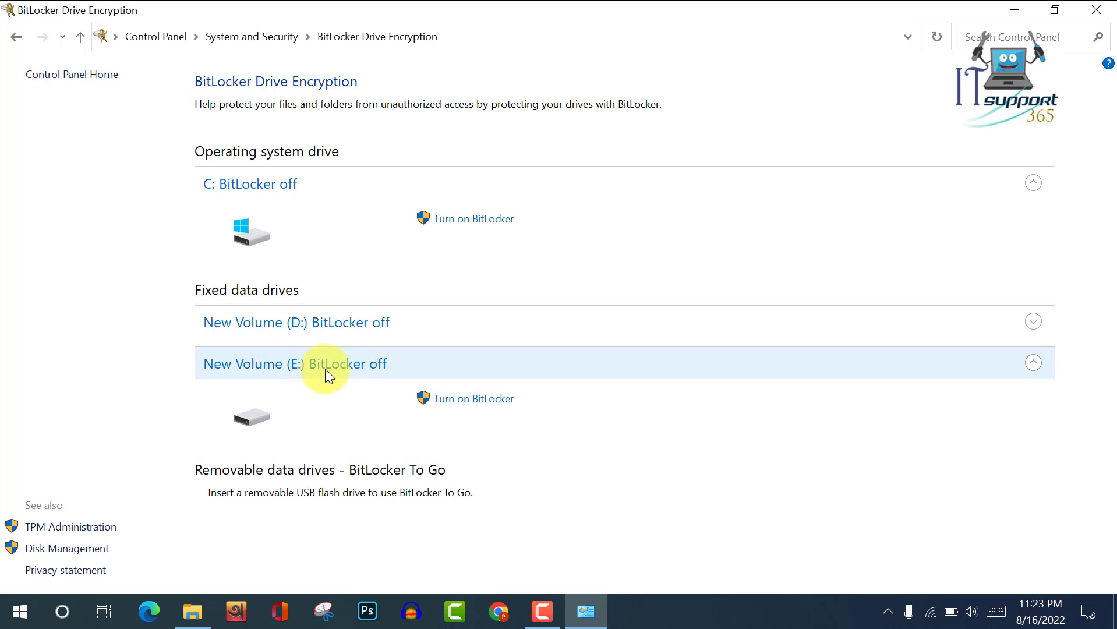
click(449, 401)
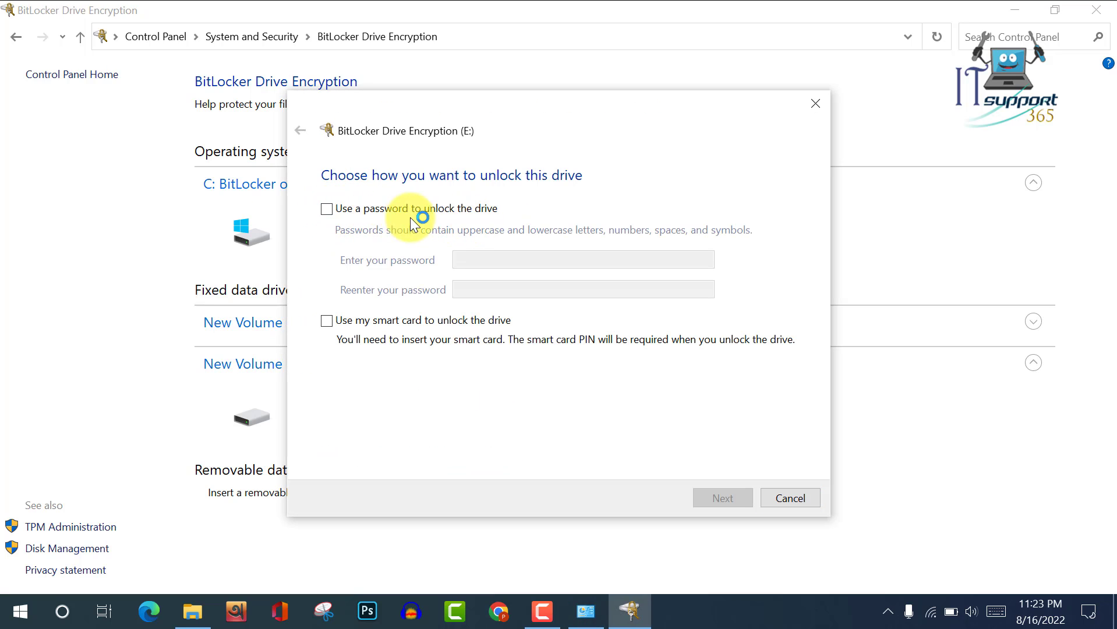
Choose password unlocking for drive E, enter and confirm the password, and continue.
click(326, 209)
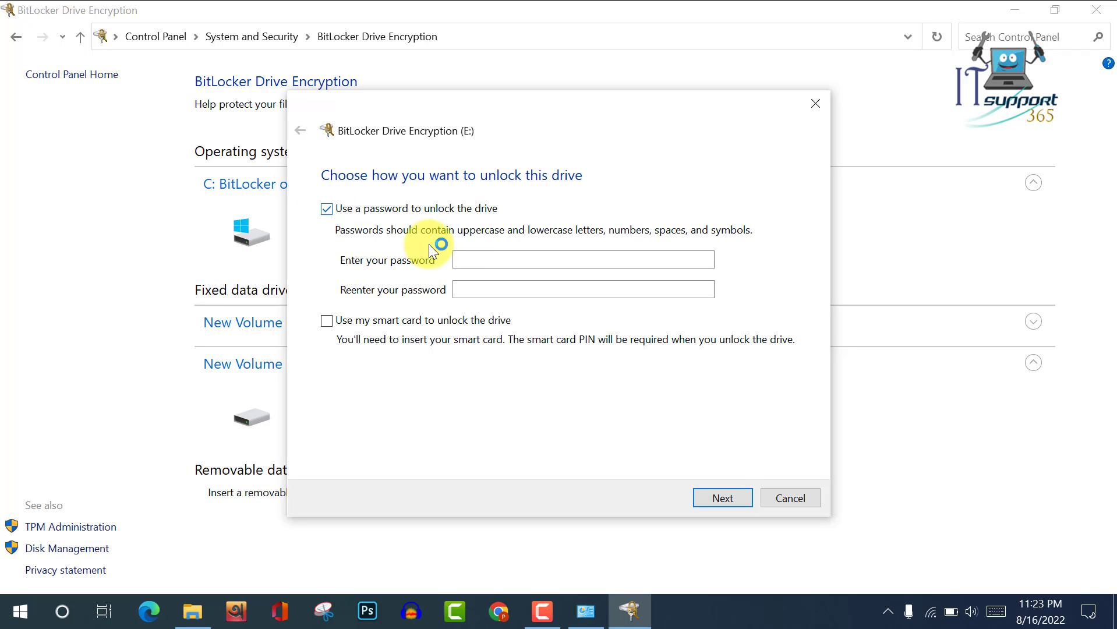
click(471, 264)
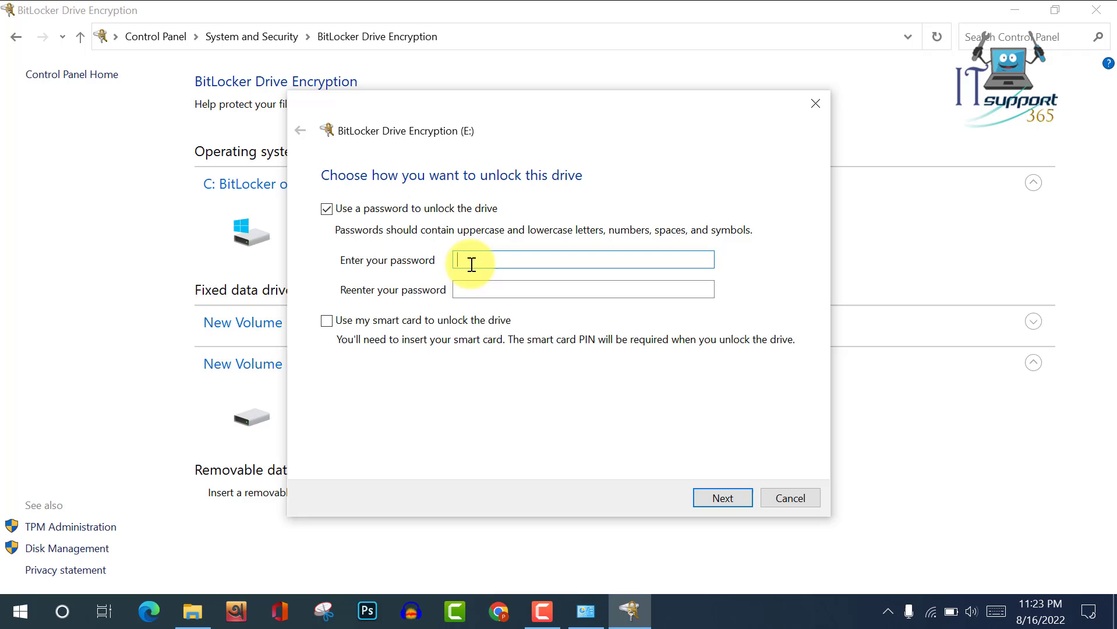
text(1234)
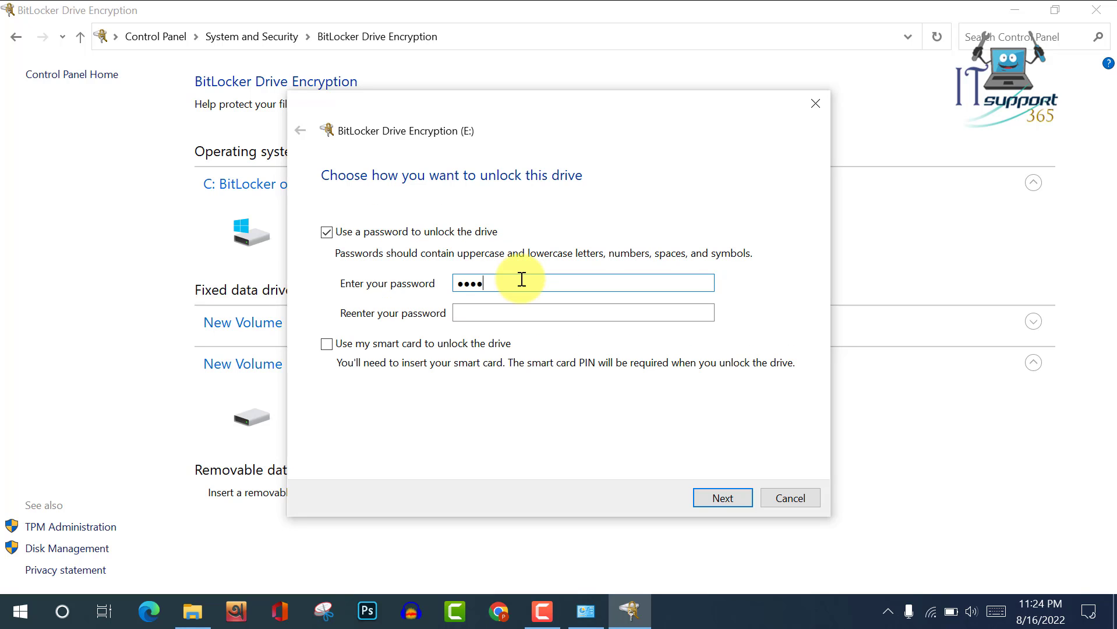
text(56789)
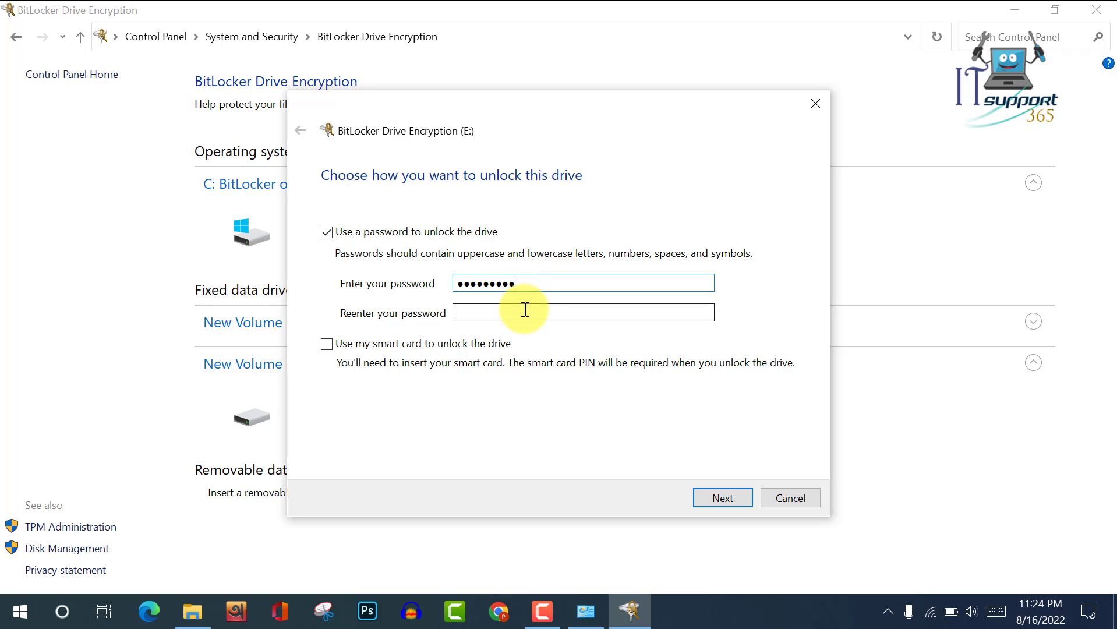
click(524, 309)
text(1234)
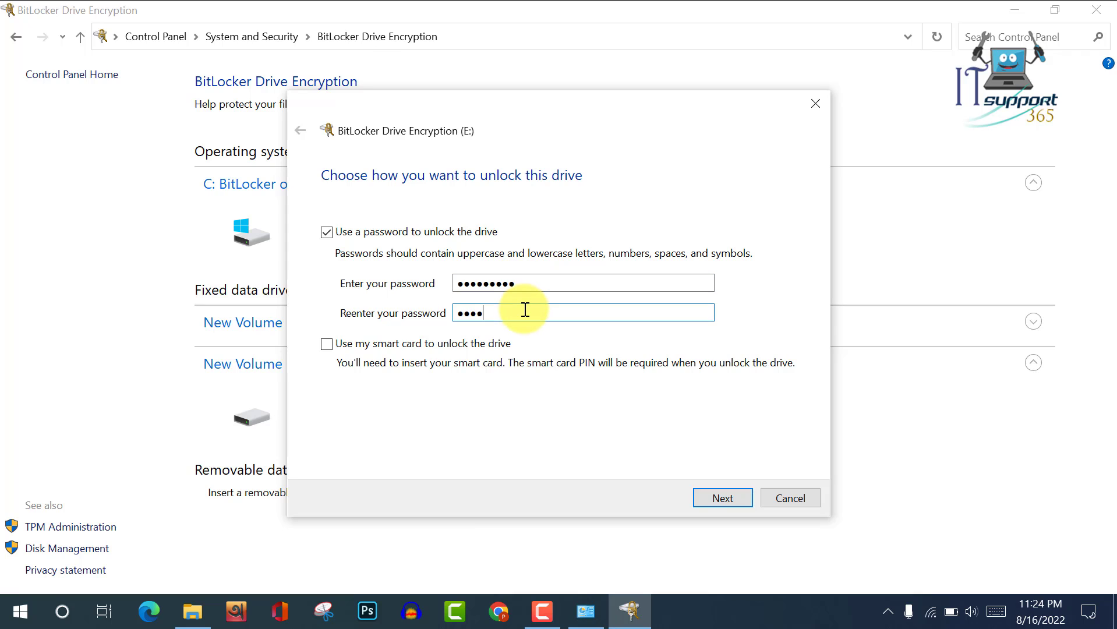
text(56789)
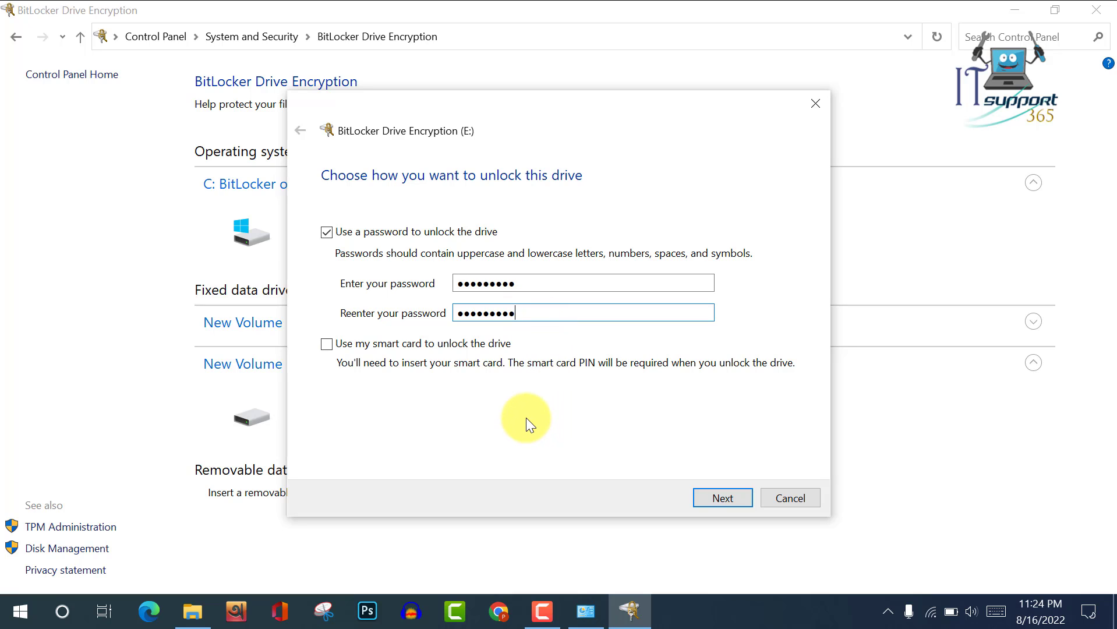
click(728, 497)
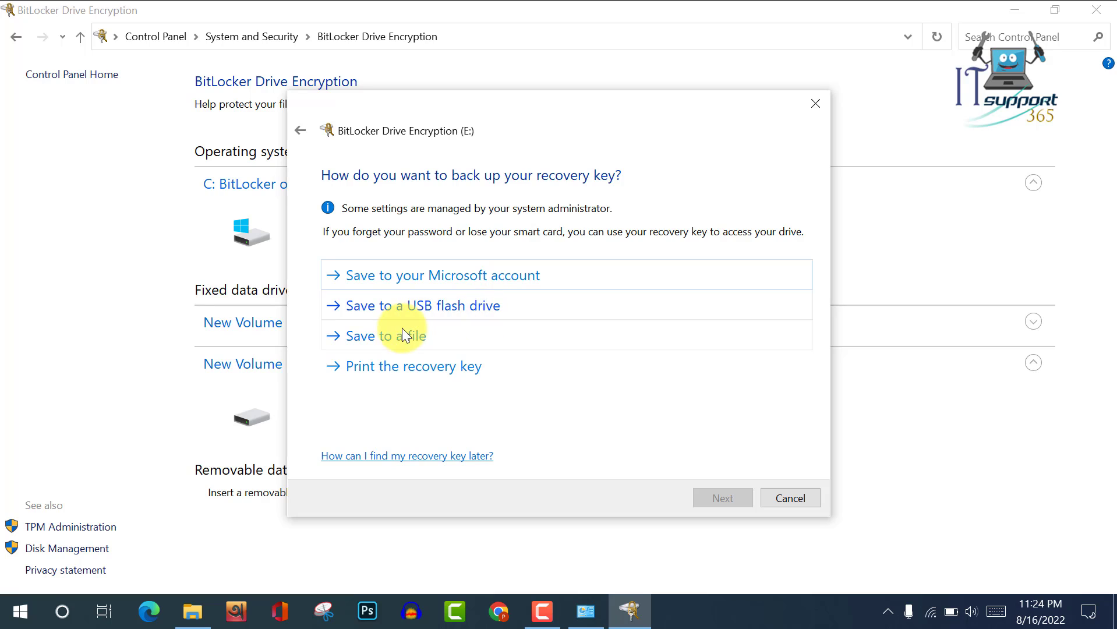
Save drive E's BitLocker recovery key as a text file on the Desktop.
click(373, 338)
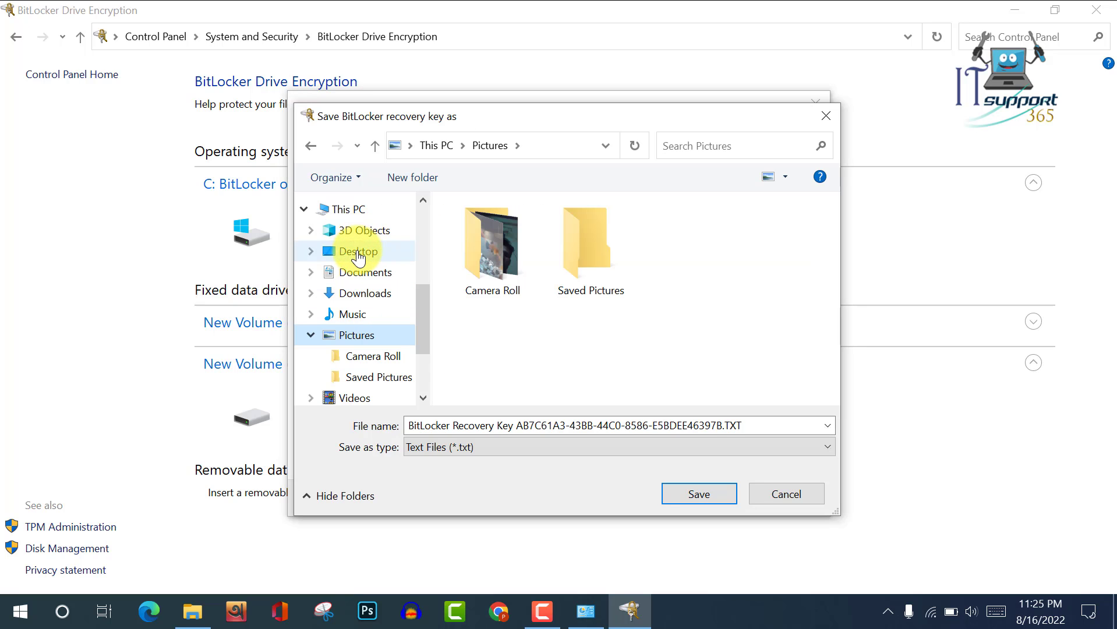
click(358, 254)
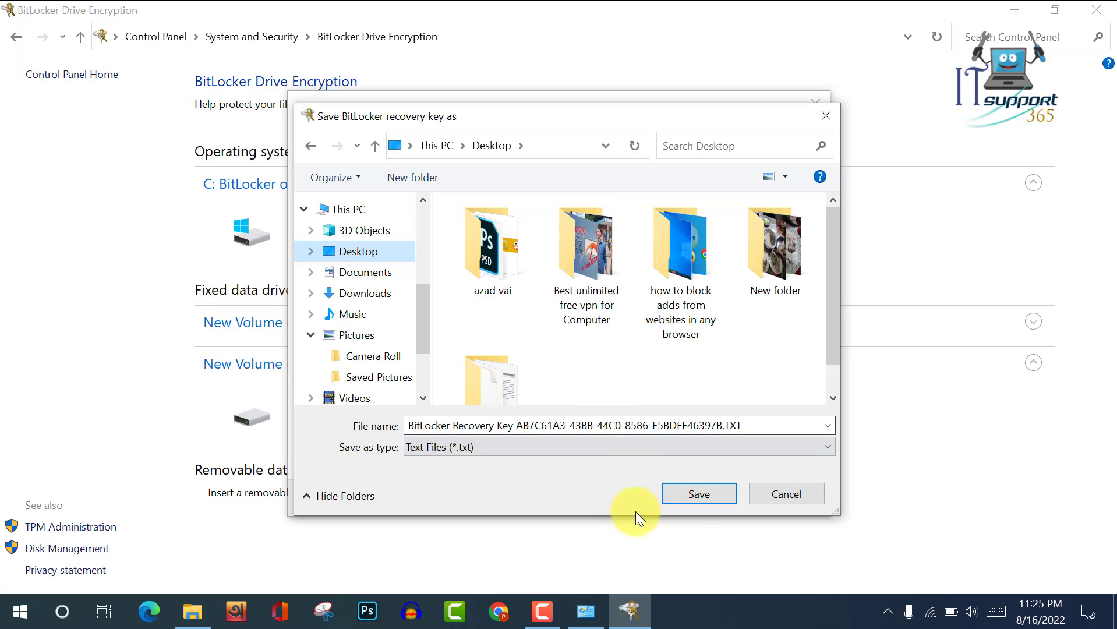
click(700, 493)
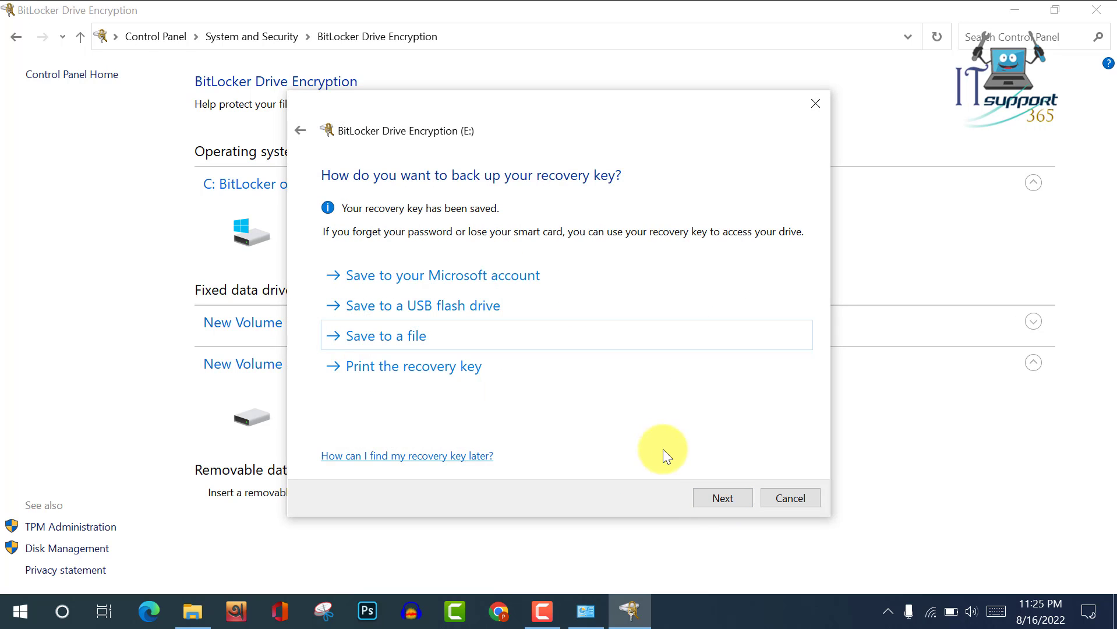
Keep 'Encrypt used disk space only' and 'New encryption mode', then start encrypting drive E.
click(723, 499)
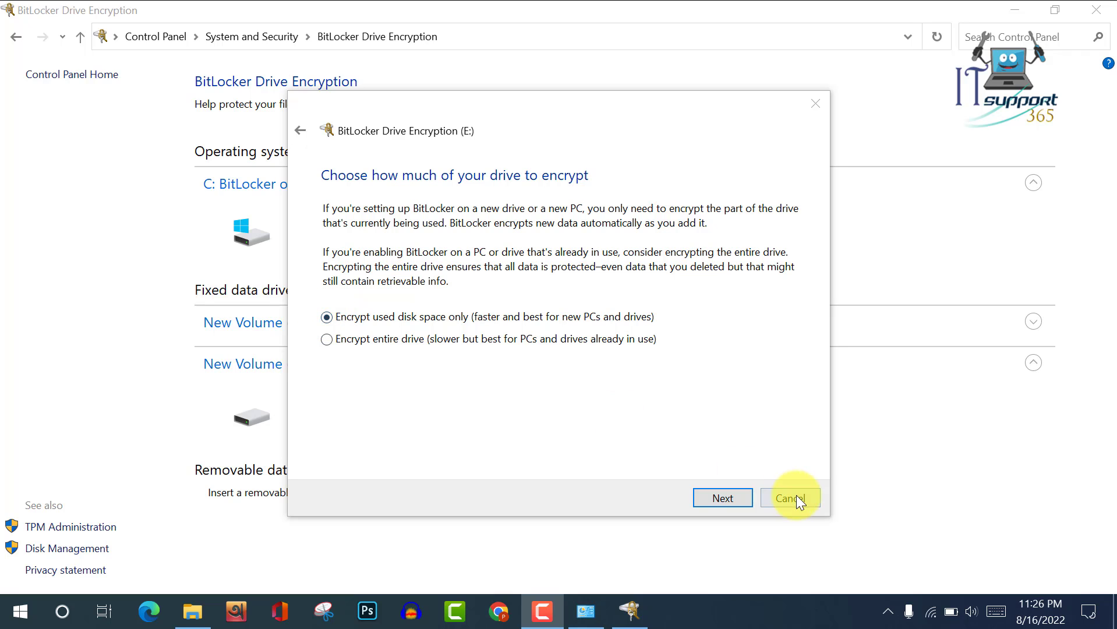
click(726, 499)
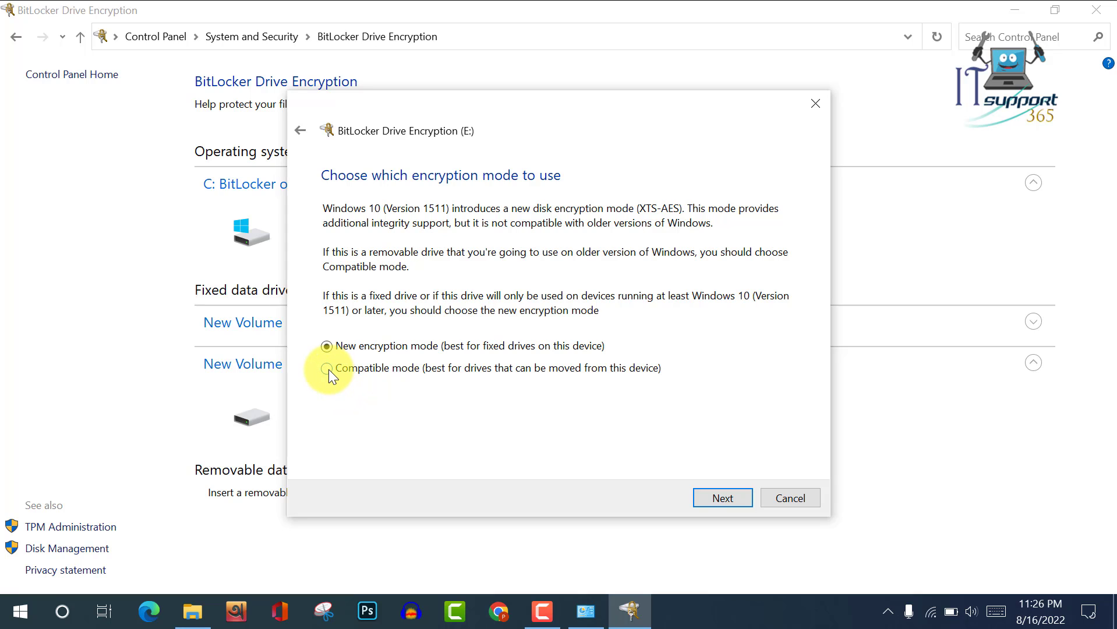
click(721, 499)
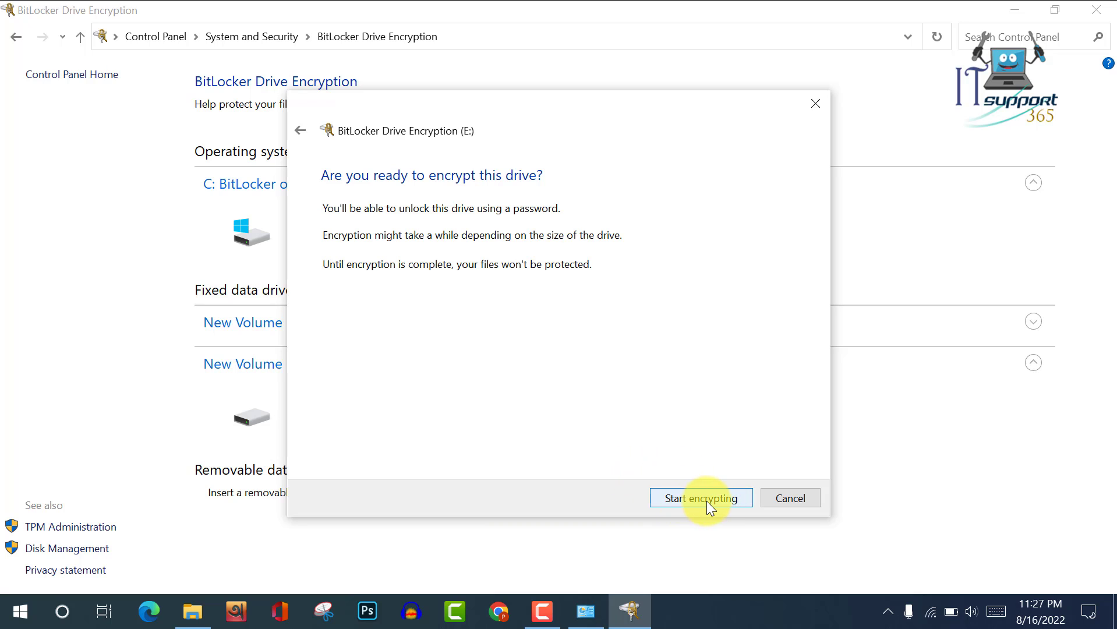
click(707, 501)
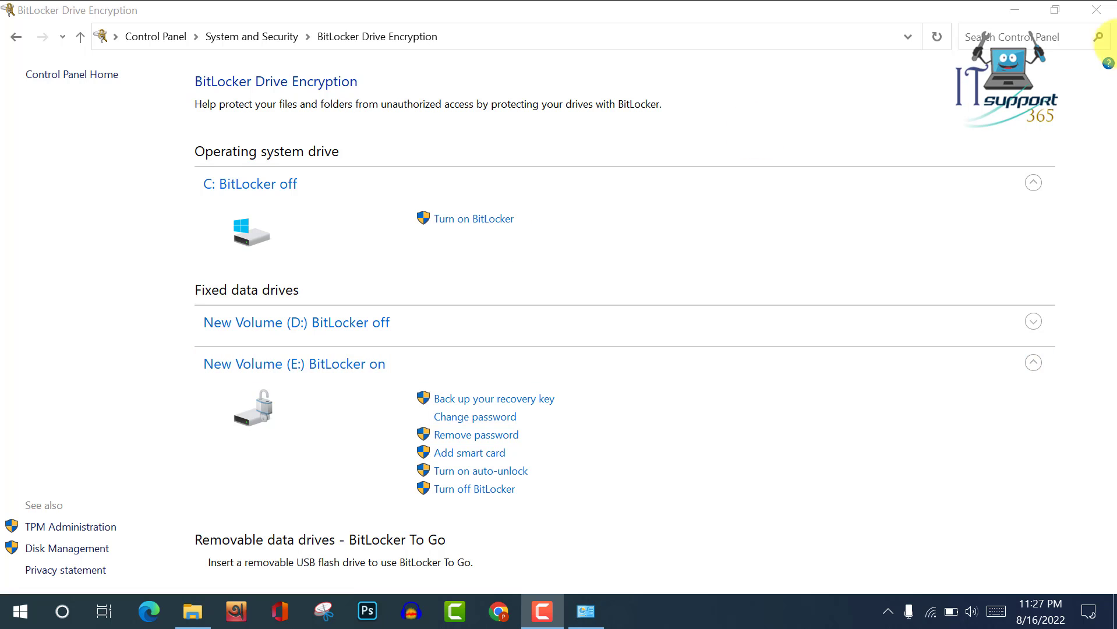
Close Control Panel and File Explorer, then restart the computer from Start's power options.
click(1097, 11)
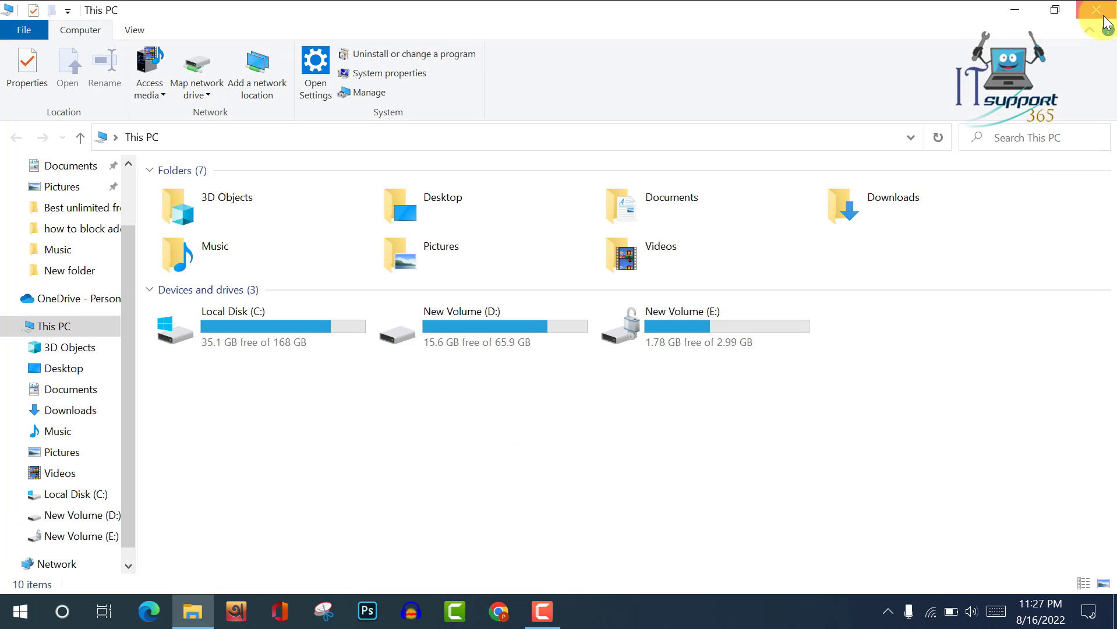
click(1104, 17)
click(18, 618)
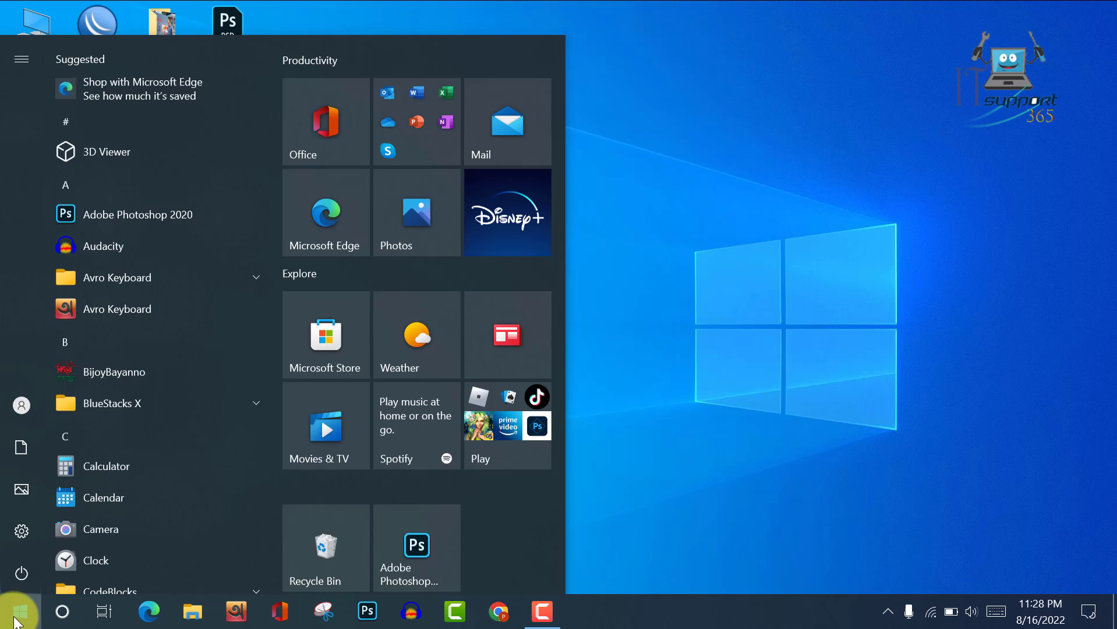
click(25, 561)
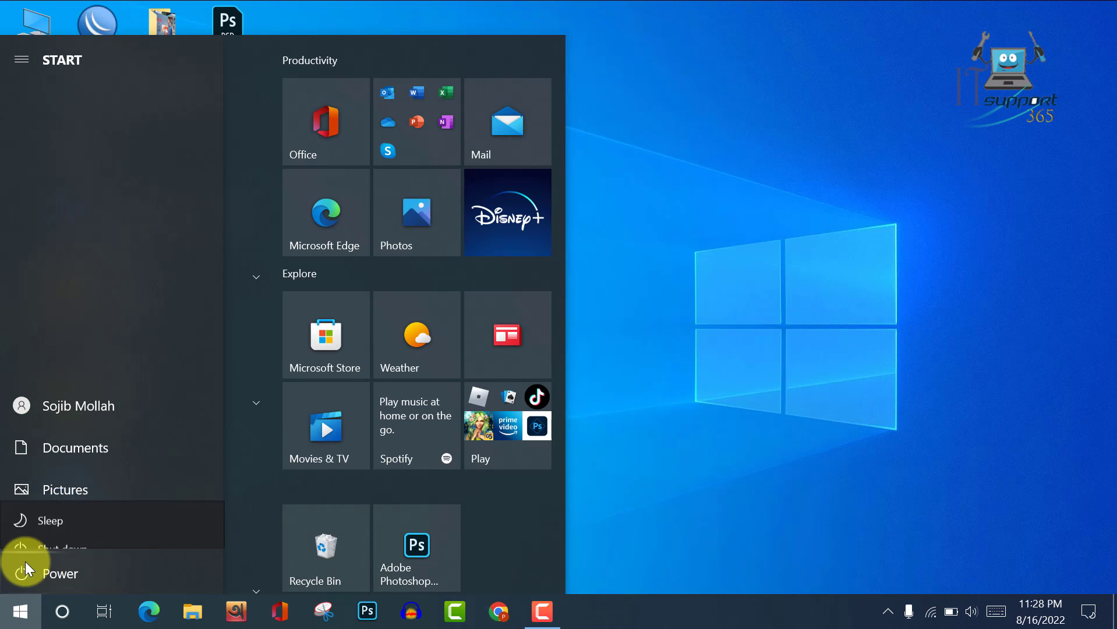
click(72, 527)
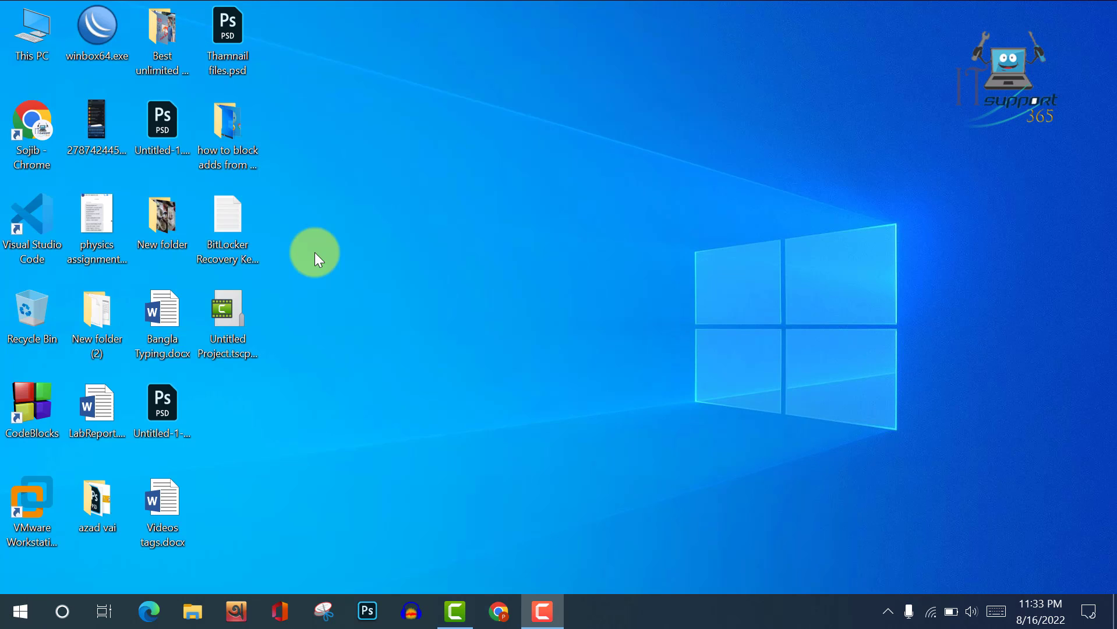
Open the locked Local Disk (E:) from This PC and unlock it with its BitLocker password.
double_click(42, 25)
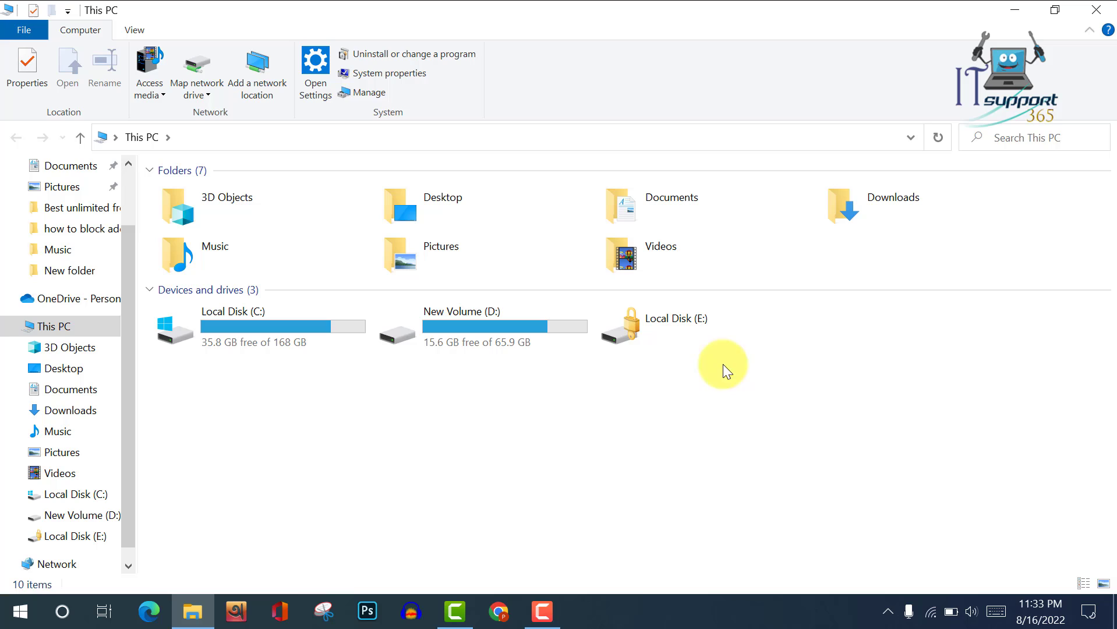
double_click(680, 339)
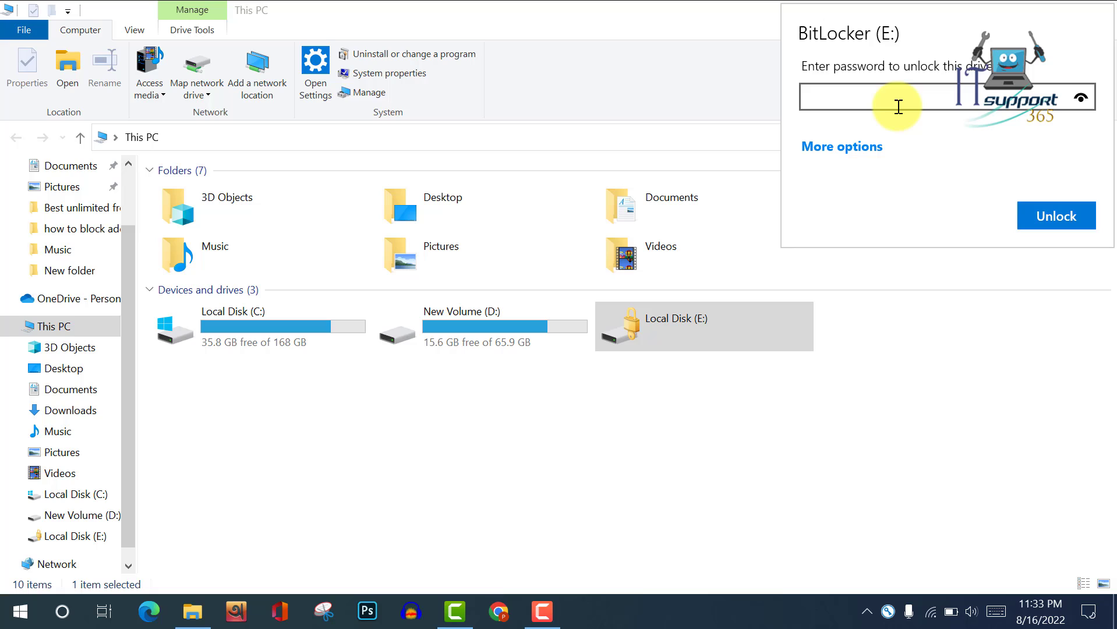
text(*********)
click(1053, 213)
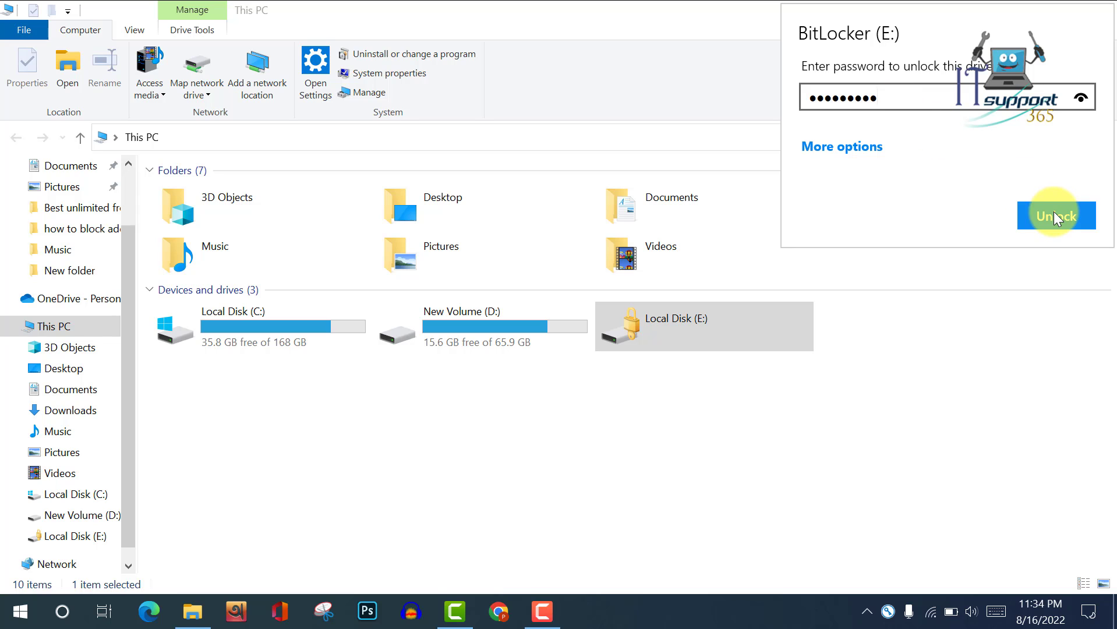
click(705, 337)
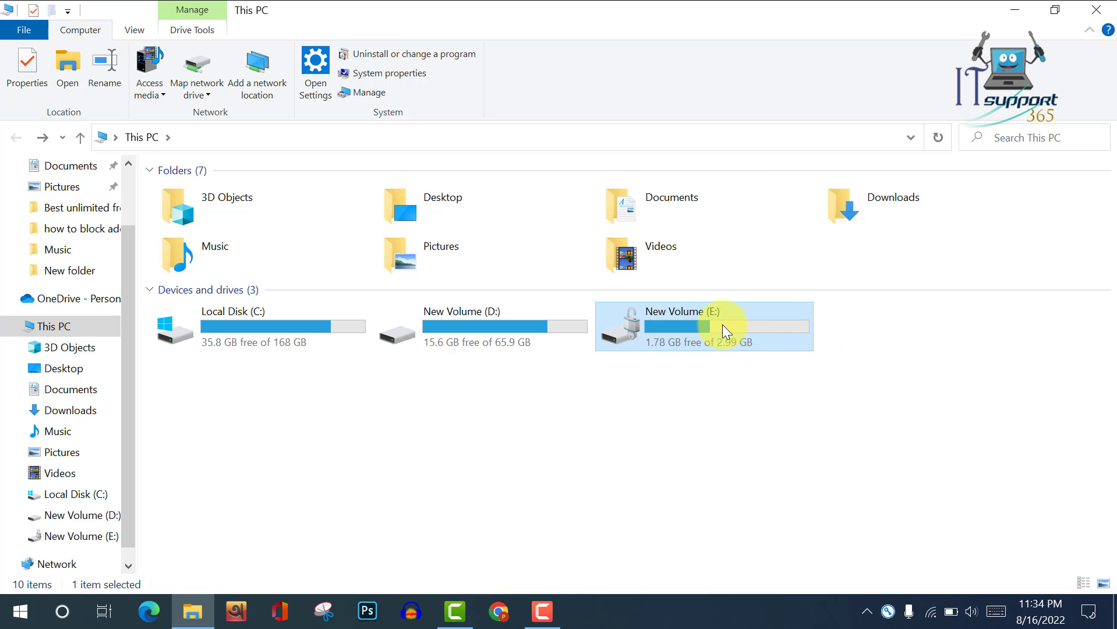